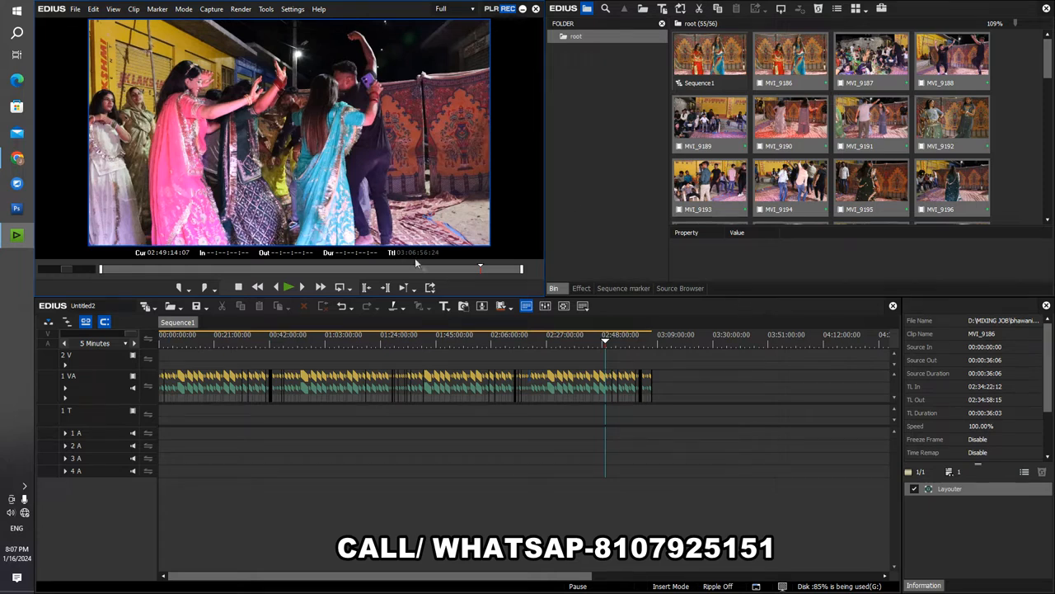
- Apply the Color Balance filter from the Color Correction video filters to all clips on the 1 VA track
{"action": "left_click_drag", "start_coordinate": [691, 368], "coordinate": [235, 426]}
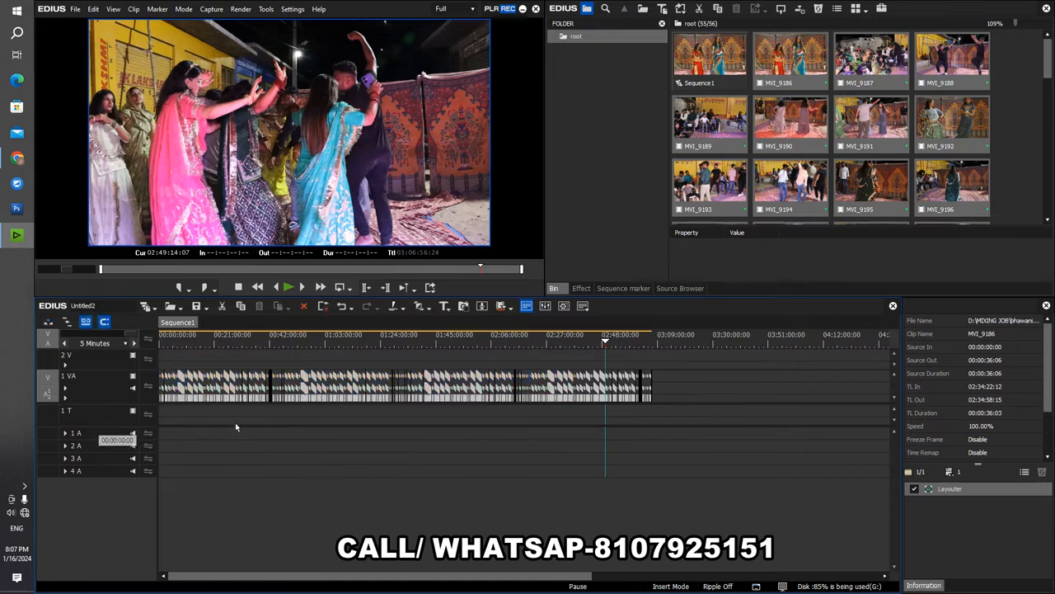
{"action": "left_click", "coordinate": [583, 288]}
{"action": "scroll", "coordinate": [591, 132], "scroll_direction": "up", "scroll_amount": 10}
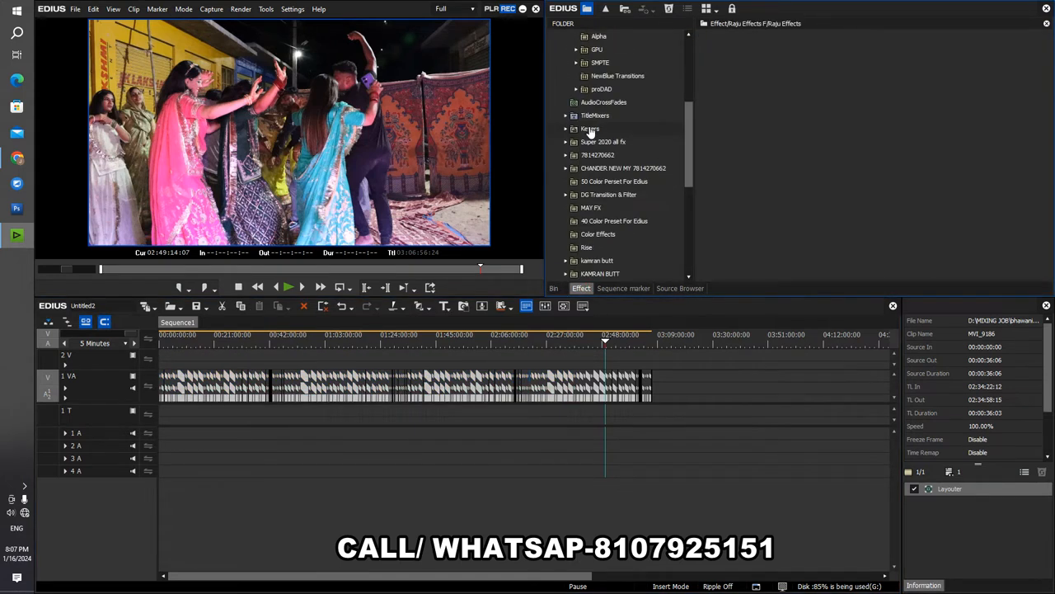
{"action": "left_click", "coordinate": [597, 50]}
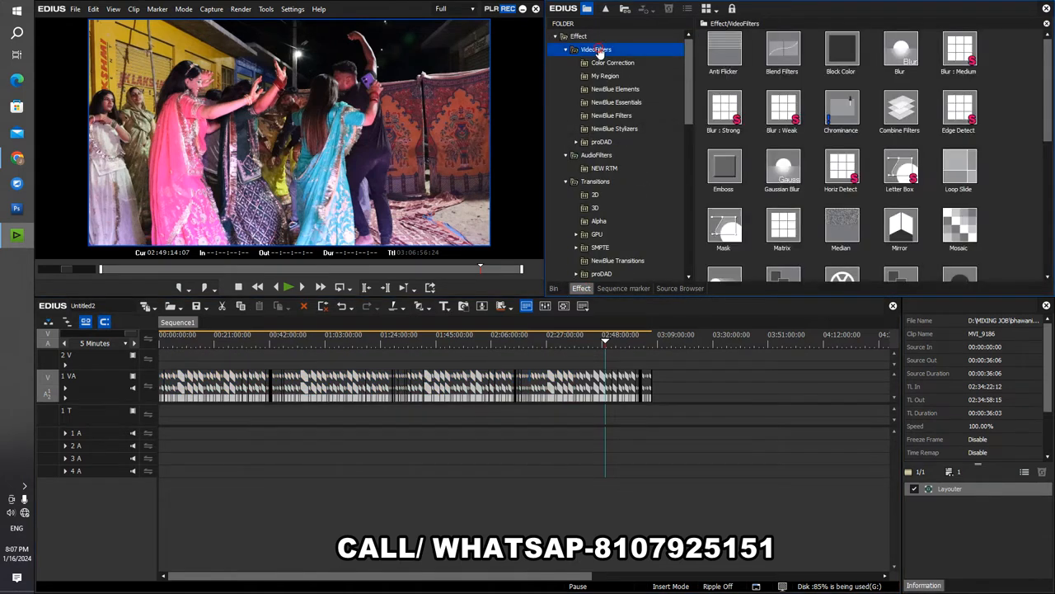
{"action": "left_click", "coordinate": [605, 63]}
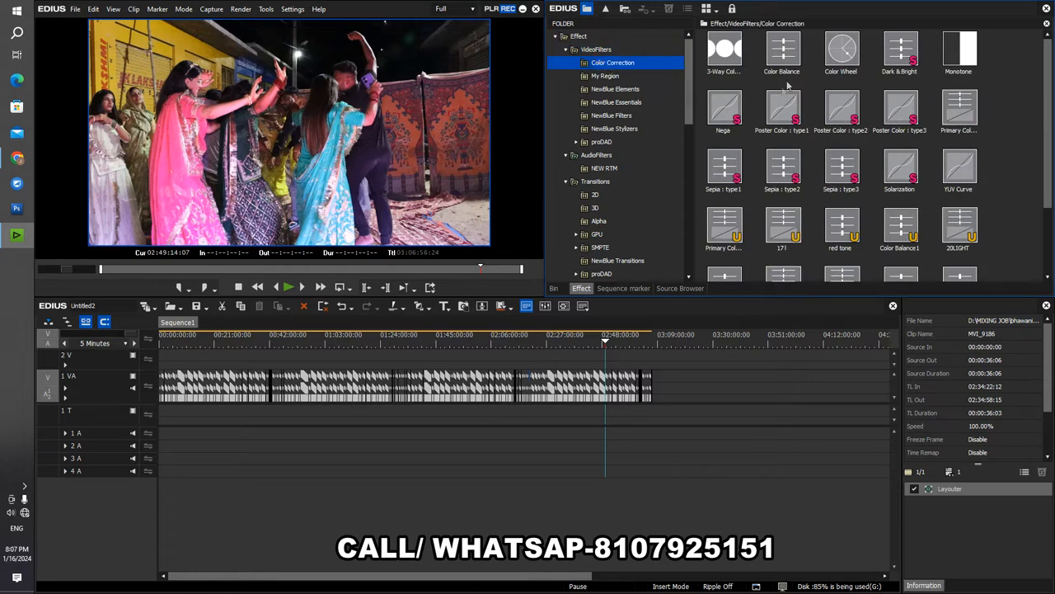
{"action": "left_click_drag", "start_coordinate": [781, 57], "coordinate": [611, 379]}
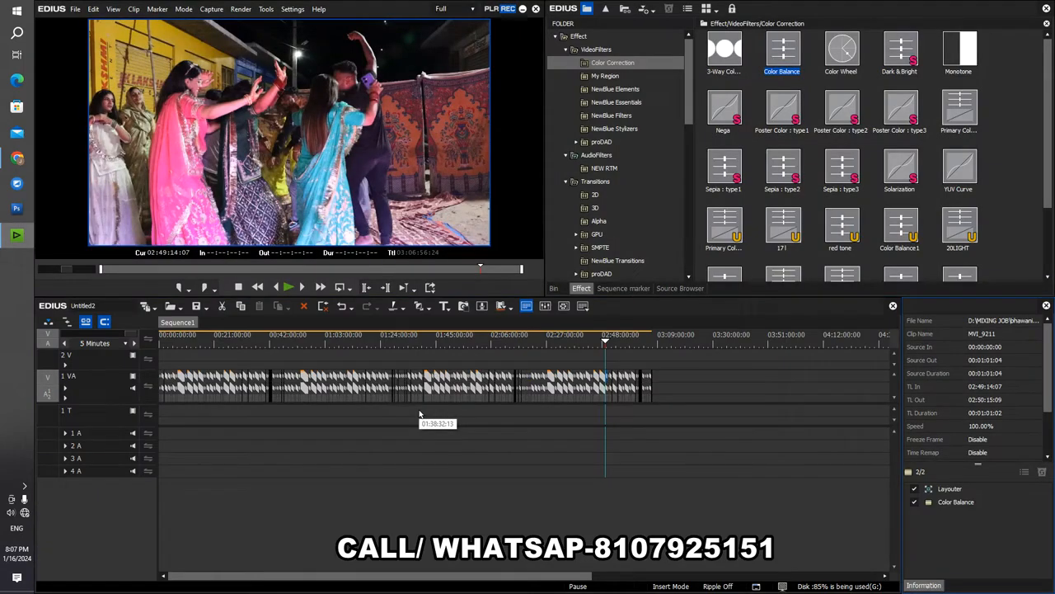
{"action": "mouse_move", "coordinate": [426, 347]}
{"action": "left_mouse_down"}
{"action": "mouse_move", "coordinate": [244, 346]}
{"action": "mouse_move", "coordinate": [430, 347]}
{"action": "left_mouse_up"}
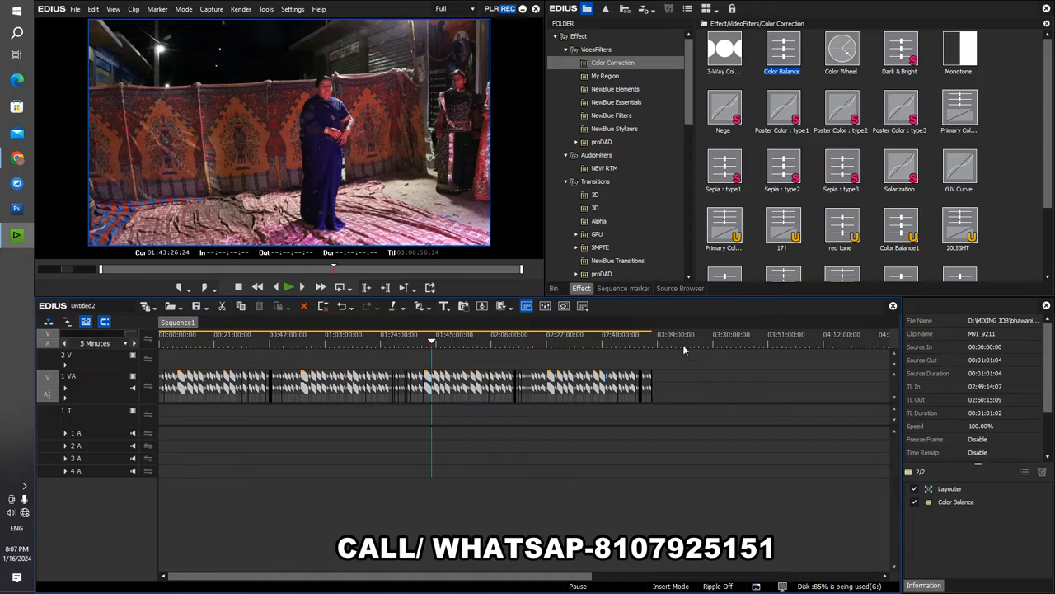
- Apply the "Stabilizer and Rolli..." preset from the video filters to all clips on the 1 VA track
{"action": "scroll", "coordinate": [738, 96], "scroll_direction": "down", "scroll_amount": 3}
{"action": "scroll", "coordinate": [711, 55], "scroll_direction": "up", "scroll_amount": 3}
{"action": "left_click", "coordinate": [601, 51]}
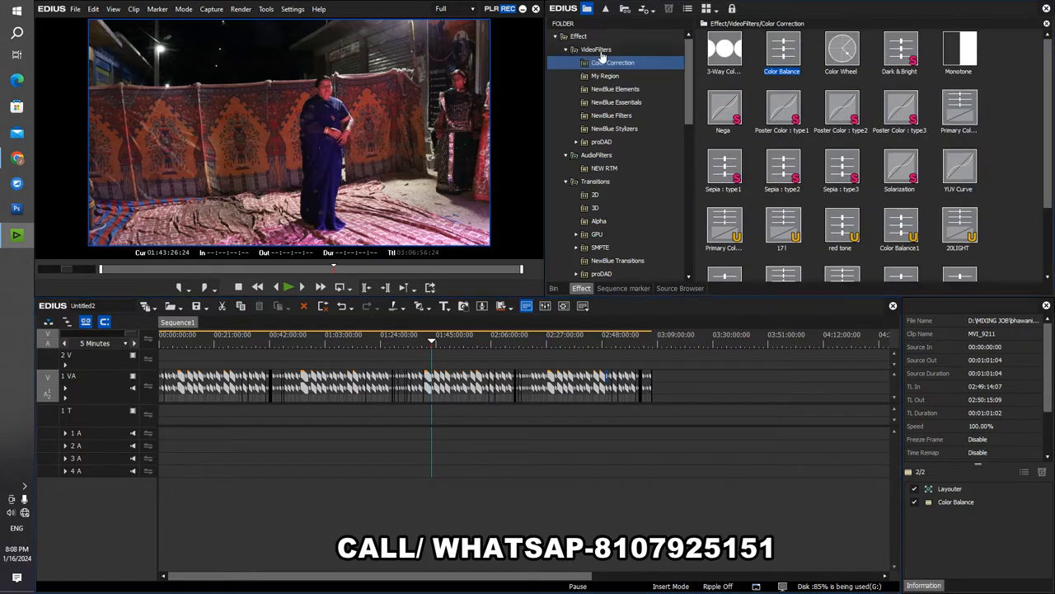
{"action": "scroll", "coordinate": [717, 123], "scroll_direction": "down", "scroll_amount": 5}
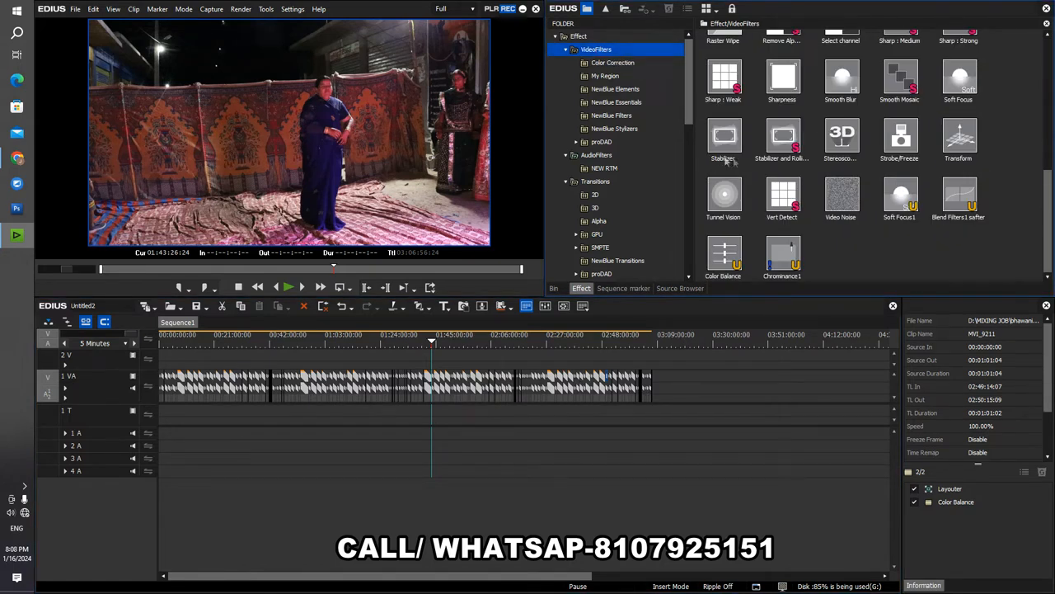
{"action": "left_click_drag", "start_coordinate": [783, 138], "coordinate": [608, 378]}
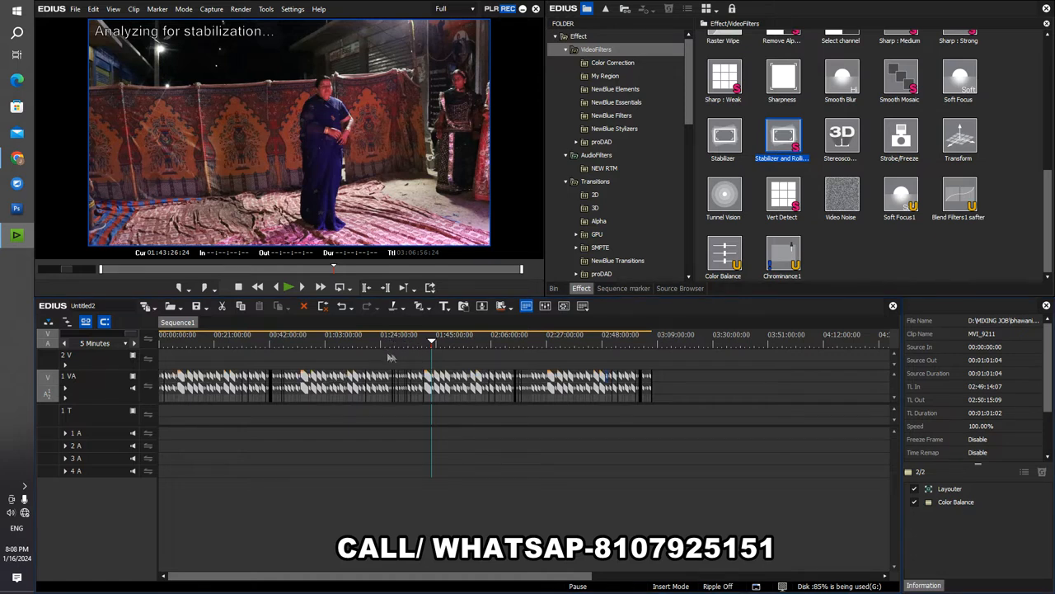
- Preview the filtered footage at several points along Sequence1's timeline
{"action": "left_click_drag", "start_coordinate": [417, 340], "coordinate": [490, 342]}
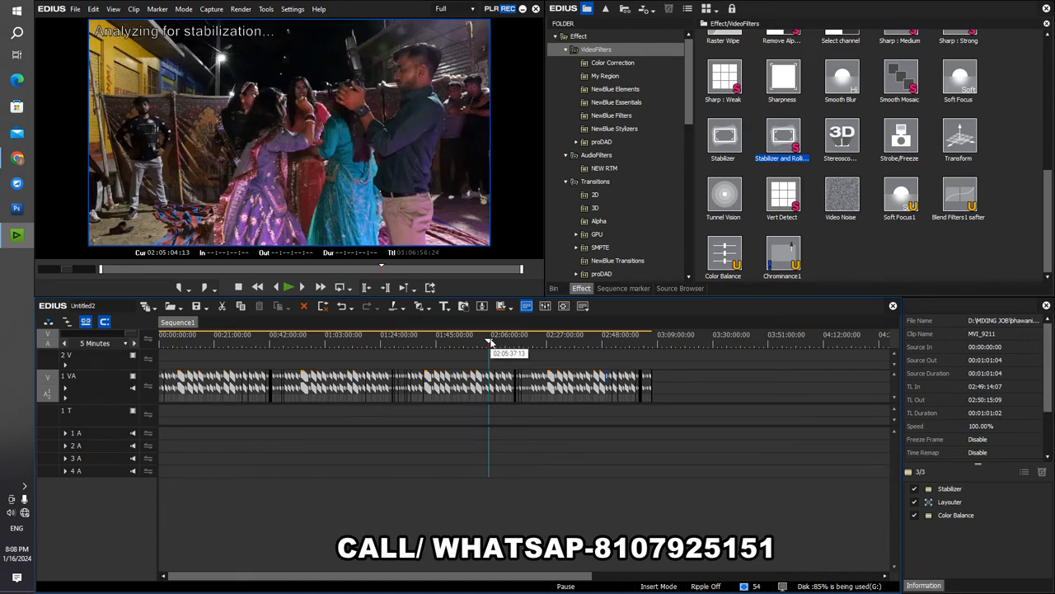
{"action": "left_click", "coordinate": [549, 340]}
{"action": "left_click", "coordinate": [508, 345]}
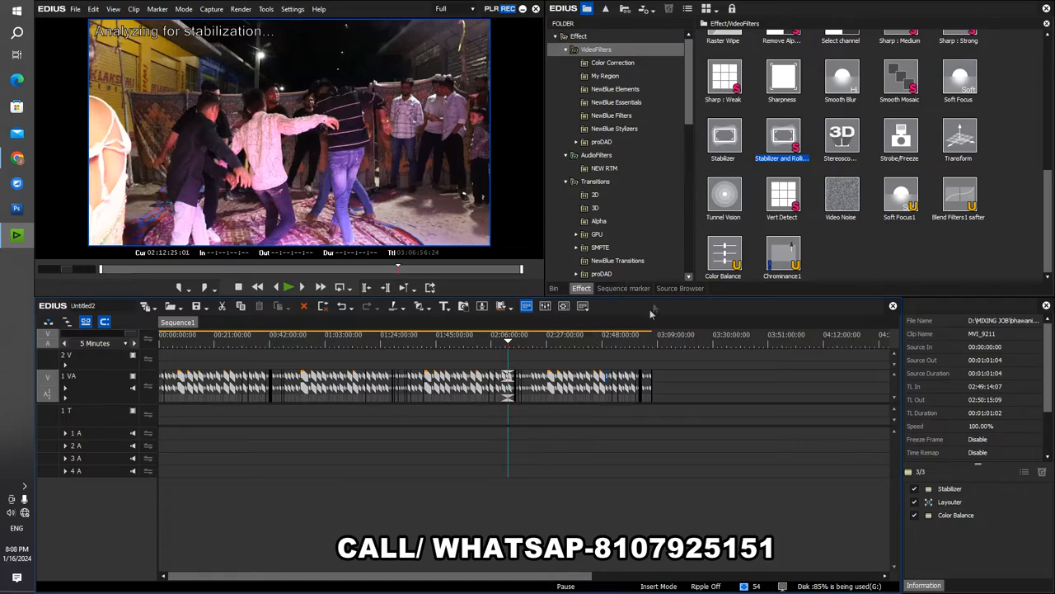
{"action": "left_click_drag", "start_coordinate": [593, 352], "coordinate": [230, 374]}
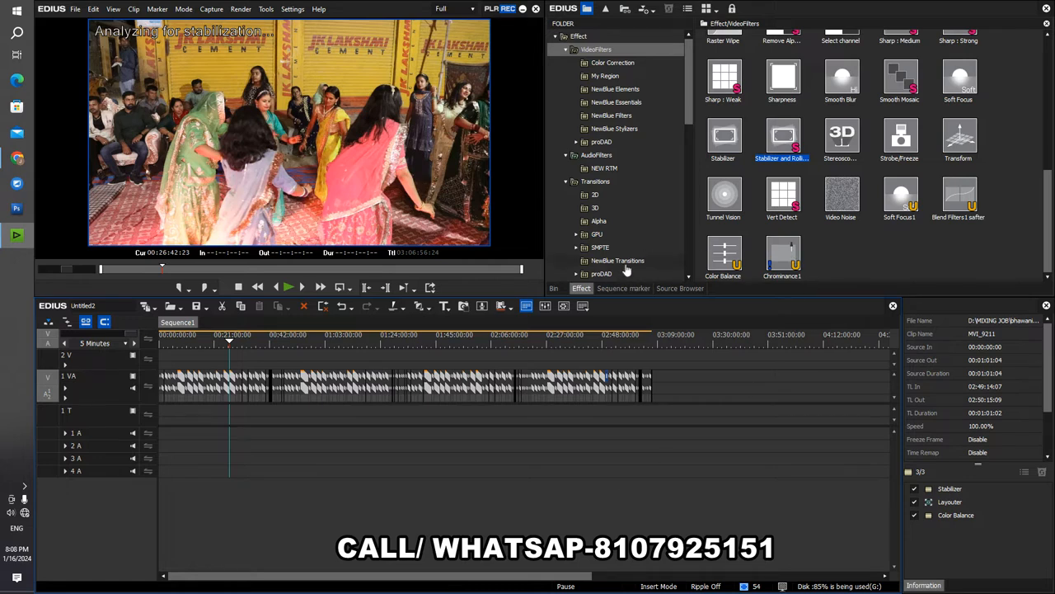
- Browse the Color Correction, NewBlue Elements, NewBlue Filters and proDAD video filter folders
{"action": "scroll", "coordinate": [740, 146], "scroll_direction": "up", "scroll_amount": 5}
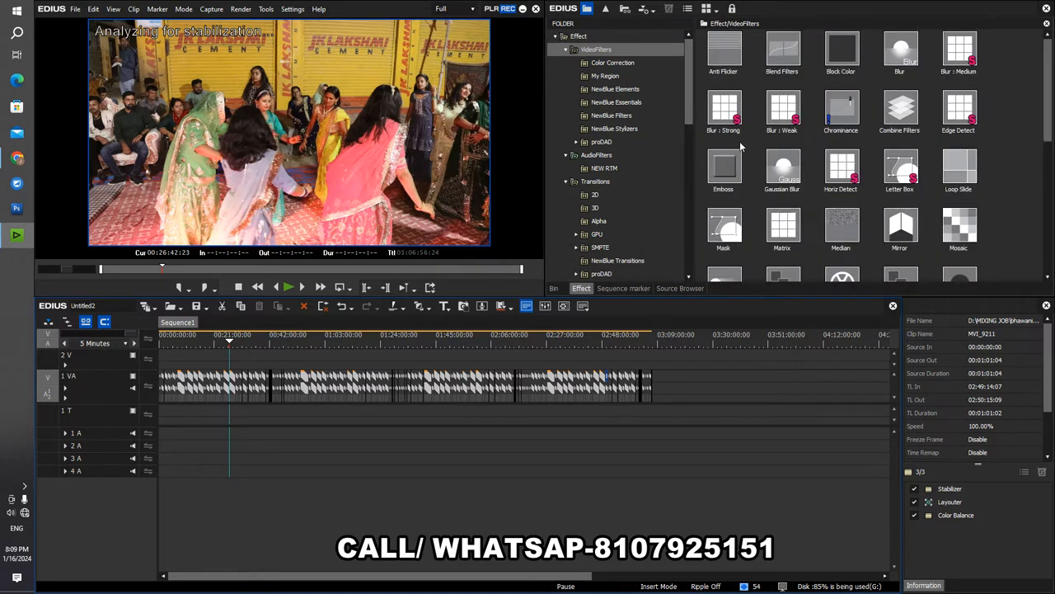
{"action": "left_click", "coordinate": [607, 66]}
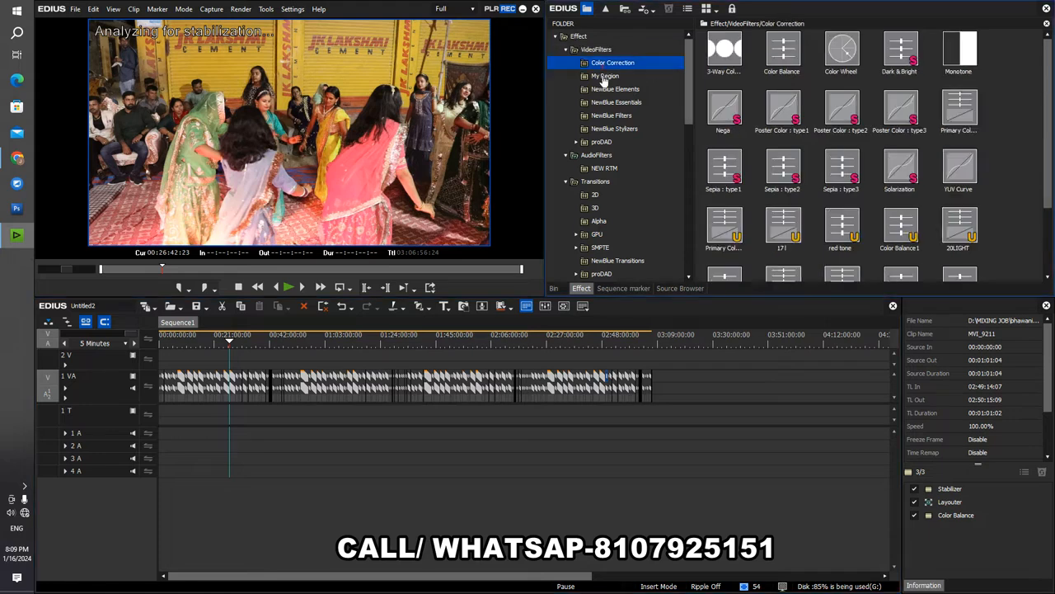
{"action": "left_click", "coordinate": [610, 89]}
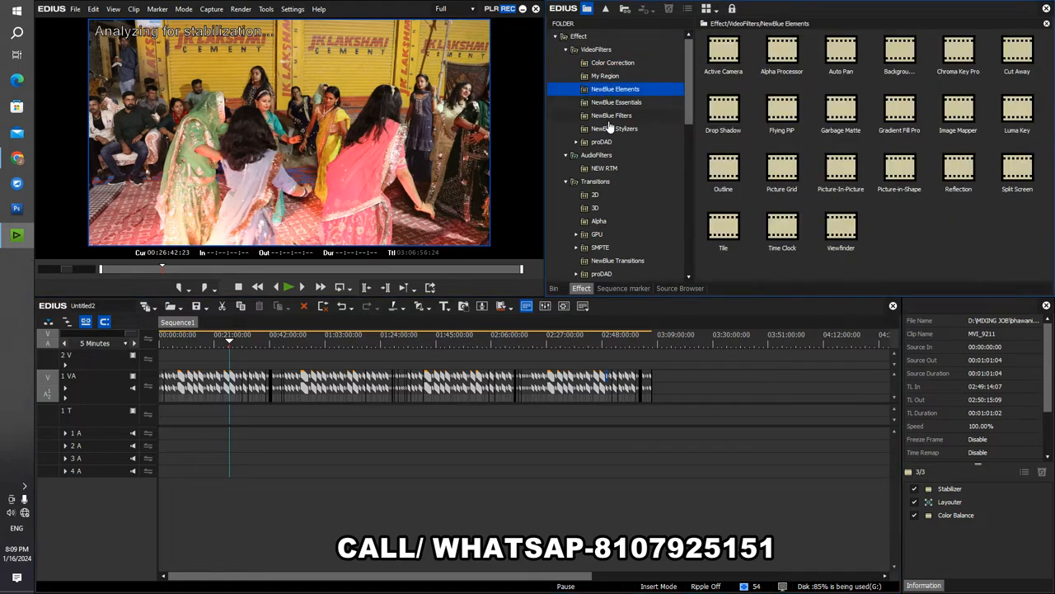
{"action": "left_click", "coordinate": [611, 117]}
{"action": "left_click", "coordinate": [594, 144]}
- Look over the 1 VA track clips along the timeline and return the playhead to the start of Sequence1
{"action": "left_click_drag", "start_coordinate": [682, 363], "coordinate": [165, 460]}
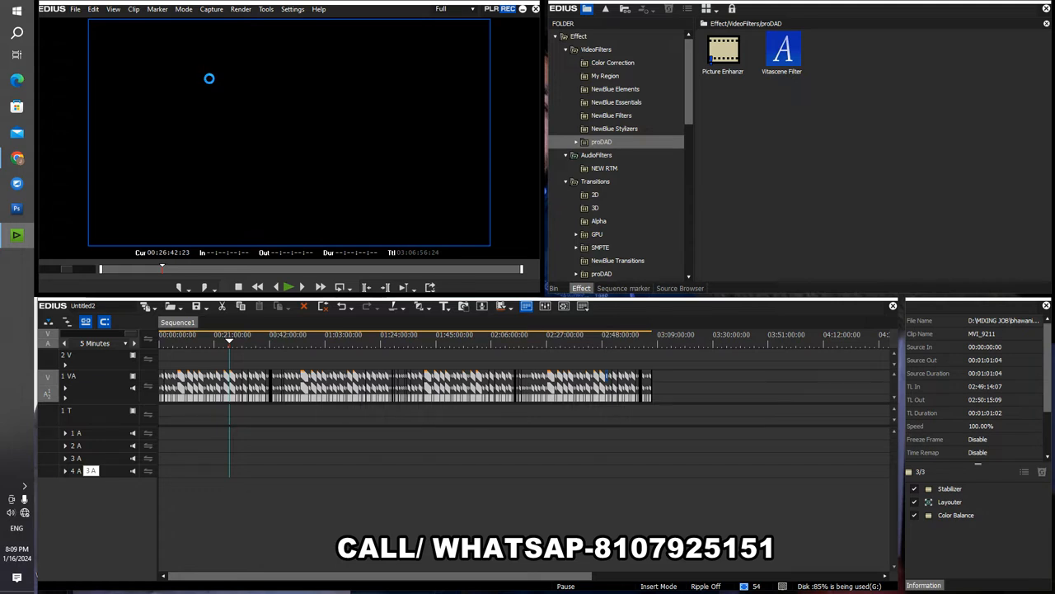
{"action": "left_click", "coordinate": [330, 343]}
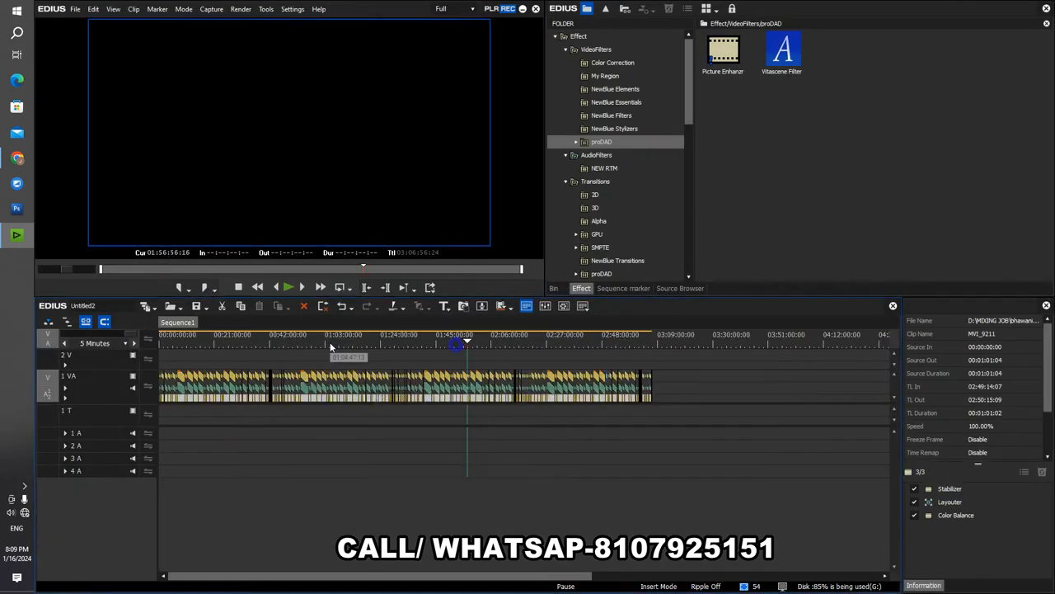
{"action": "scroll", "coordinate": [442, 368], "scroll_direction": "up", "scroll_amount": 4}
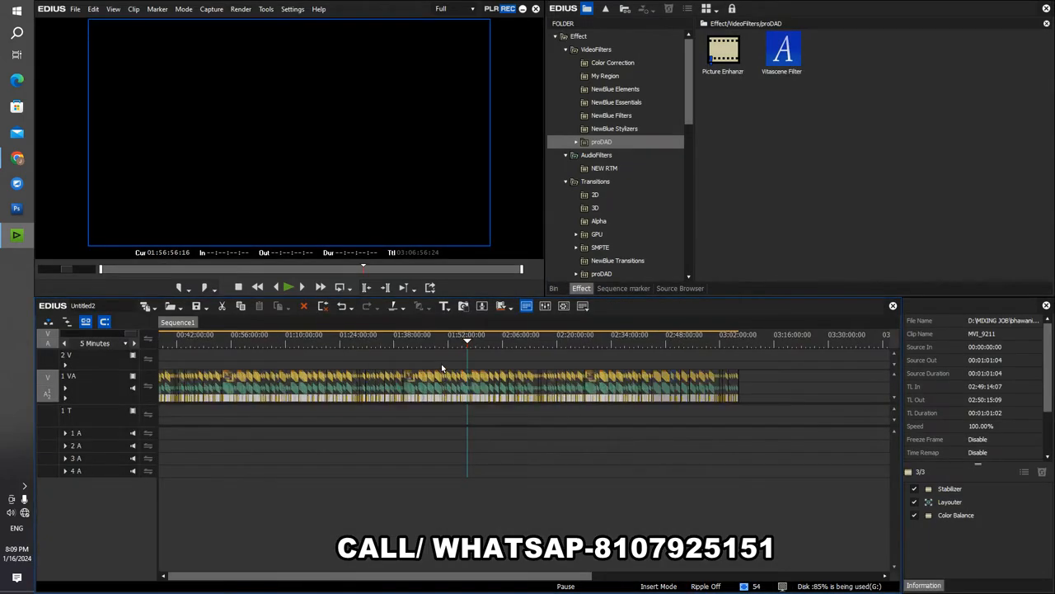
{"action": "scroll", "coordinate": [442, 367], "scroll_direction": "down", "scroll_amount": 2}
{"action": "scroll", "coordinate": [441, 363], "scroll_direction": "down", "scroll_amount": 2}
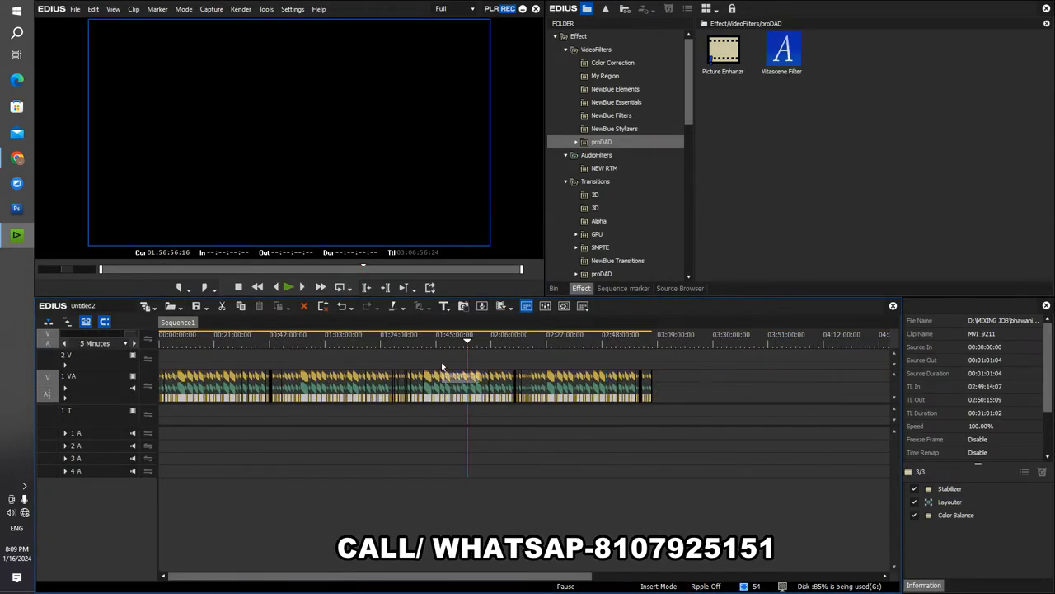
{"action": "left_click", "coordinate": [331, 356]}
{"action": "left_click_drag", "start_coordinate": [330, 356], "coordinate": [133, 363]}
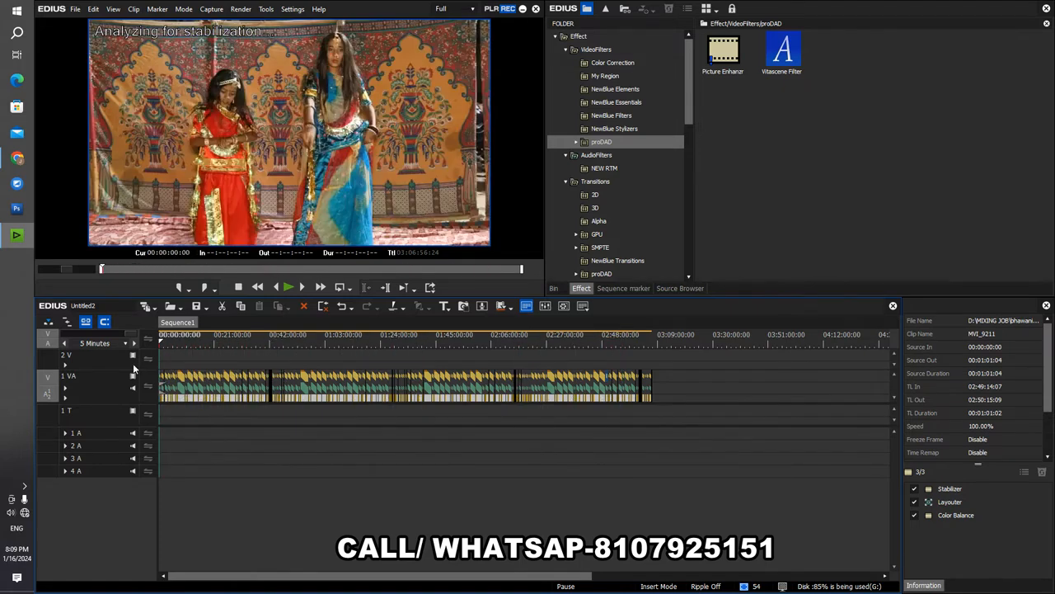
- Import the AUTO HIGHLIGHT project from the NEW 90 AUTO HIGHLIGHT folder, quitting the unfinished background jobs
{"action": "left_click", "coordinate": [182, 308]}
{"action": "left_click", "coordinate": [216, 334]}
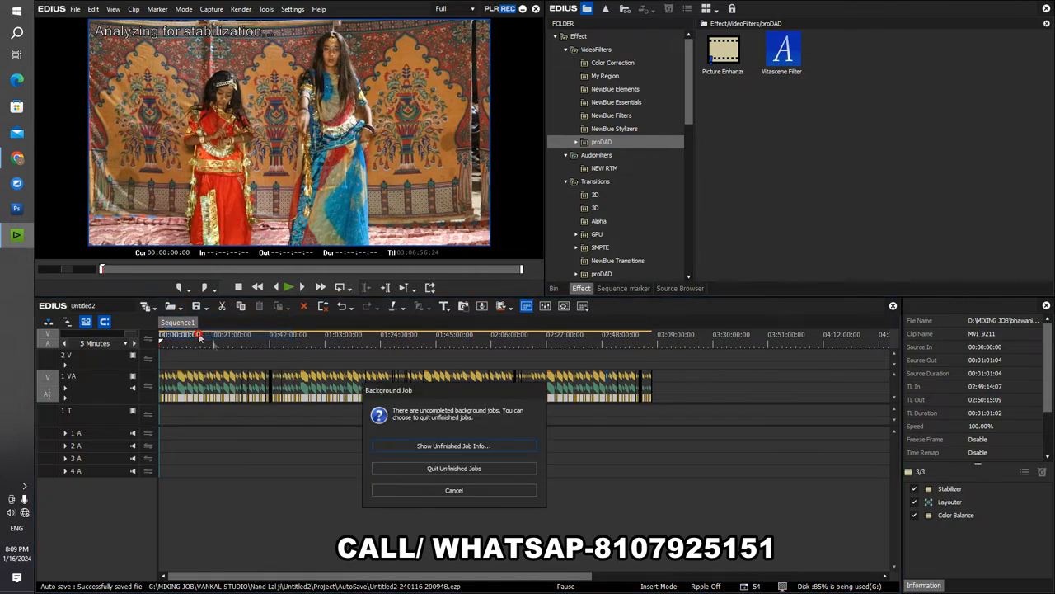
{"action": "left_click", "coordinate": [438, 464]}
{"action": "left_click", "coordinate": [602, 242]}
{"action": "left_click", "coordinate": [144, 78]}
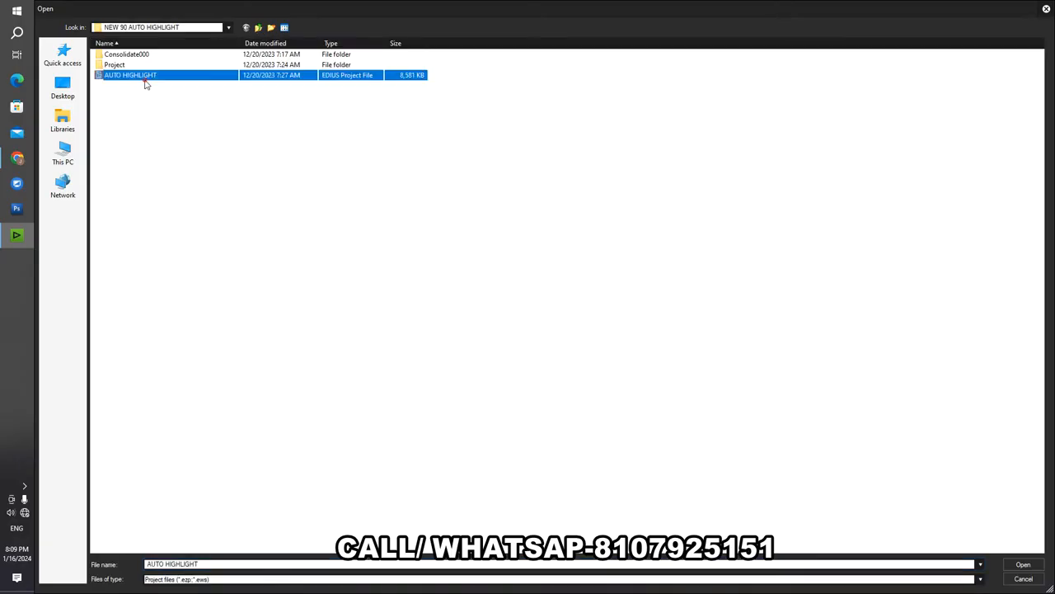
{"action": "double_click", "coordinate": [144, 83]}
{"action": "left_click", "coordinate": [554, 421]}
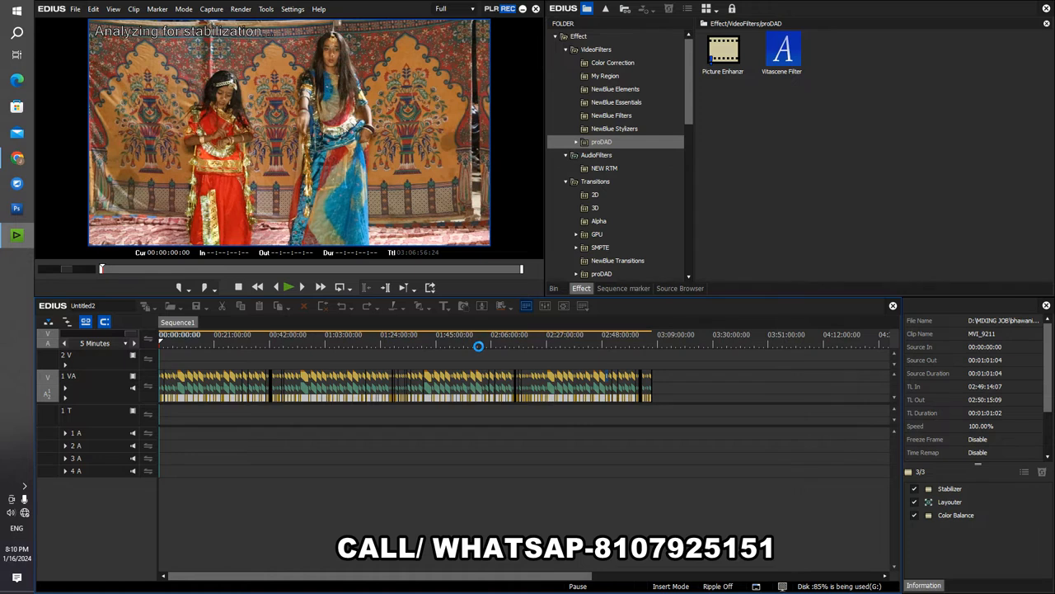
- Show the imported highlight folders in the bin and return the playhead of Sequence1 - (2) to its start
{"action": "left_click", "coordinate": [478, 346]}
{"action": "left_click", "coordinate": [273, 342]}
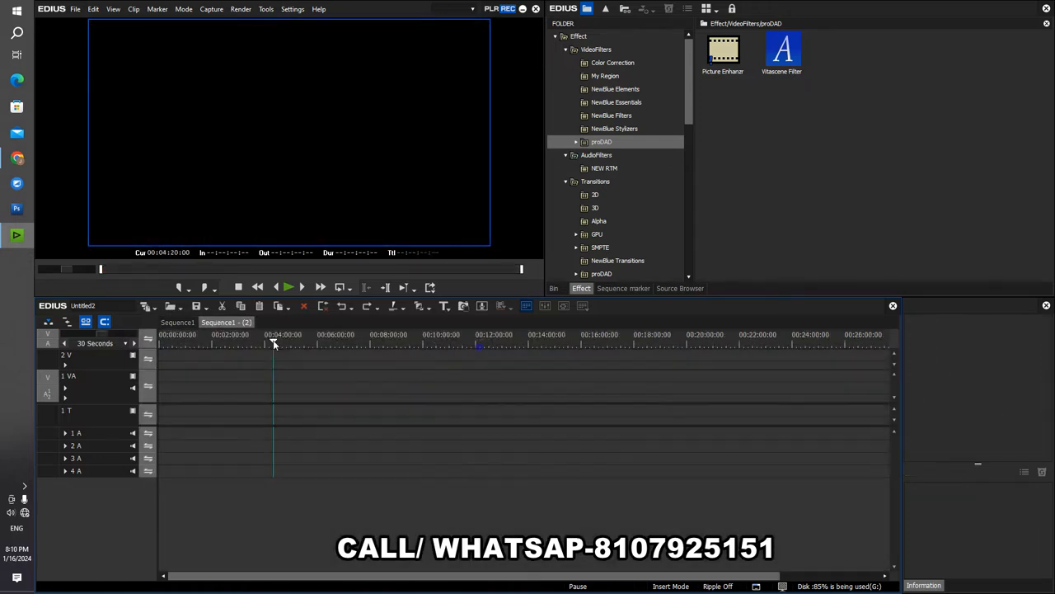
{"action": "left_click", "coordinate": [323, 345]}
{"action": "left_click", "coordinate": [238, 342]}
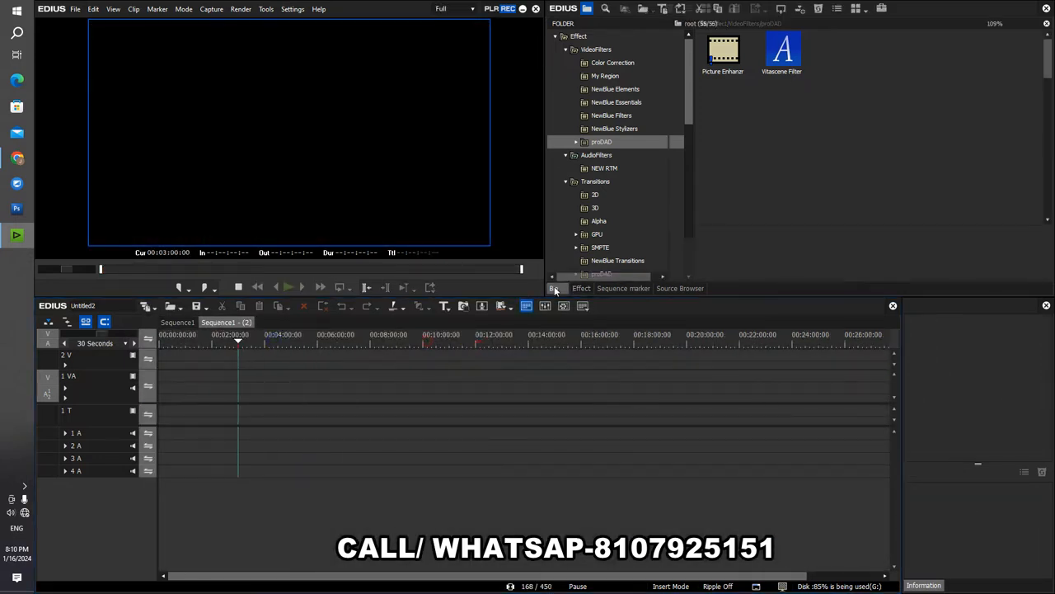
{"action": "left_click", "coordinate": [554, 288]}
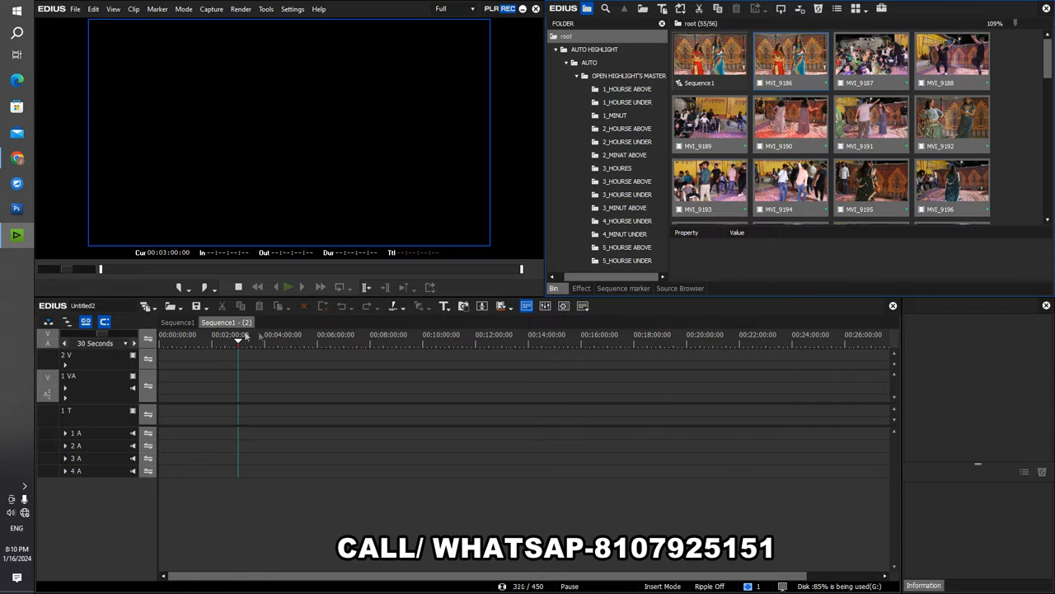
{"action": "left_click", "coordinate": [170, 342]}
{"action": "left_click", "coordinate": [397, 336]}
{"action": "left_click", "coordinate": [402, 347]}
{"action": "left_click", "coordinate": [162, 342]}
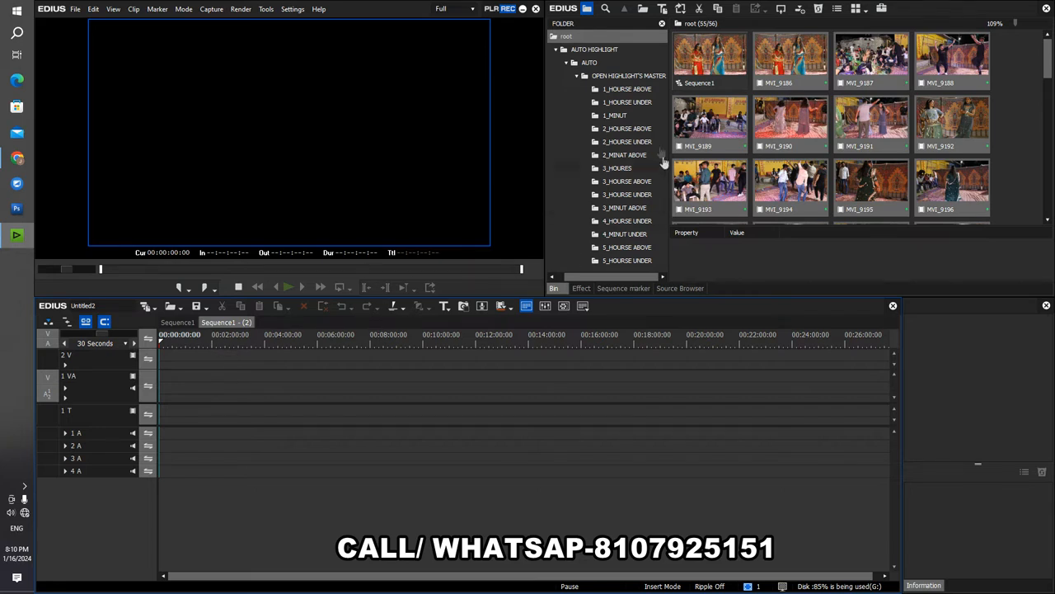
- Open FINALE MIX SONGS and O Saki Saki from the 1_MINUT folder, plus Poster Lagwa Do and Aaya Laariye from 2_HOURSE UNDER
{"action": "left_click", "coordinate": [631, 117]}
{"action": "double_click", "coordinate": [723, 85]}
{"action": "double_click", "coordinate": [808, 73]}
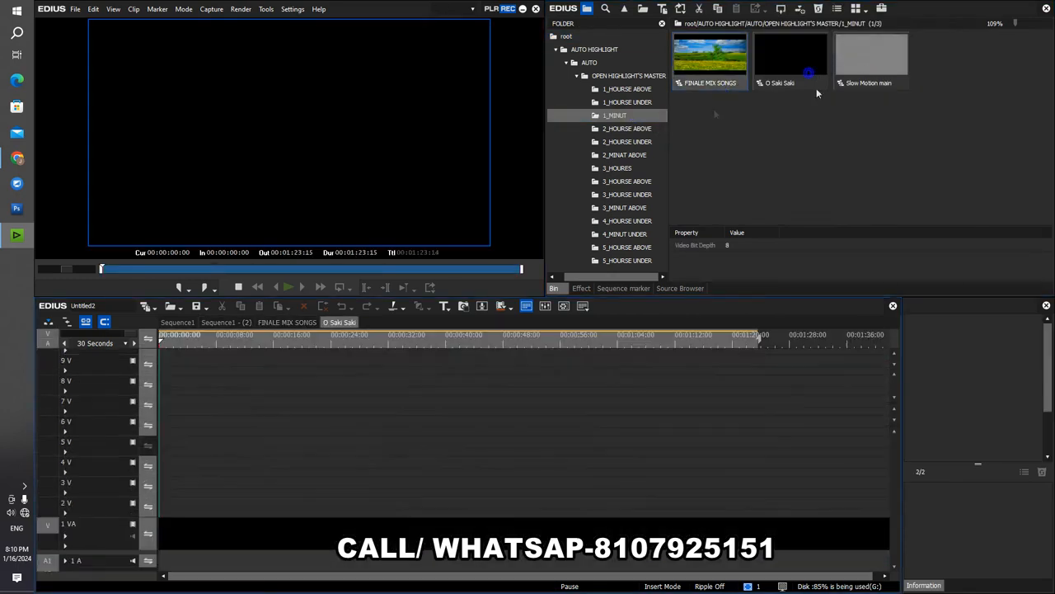
{"action": "left_click", "coordinate": [601, 145]}
{"action": "left_click", "coordinate": [705, 130]}
{"action": "double_click", "coordinate": [728, 65]}
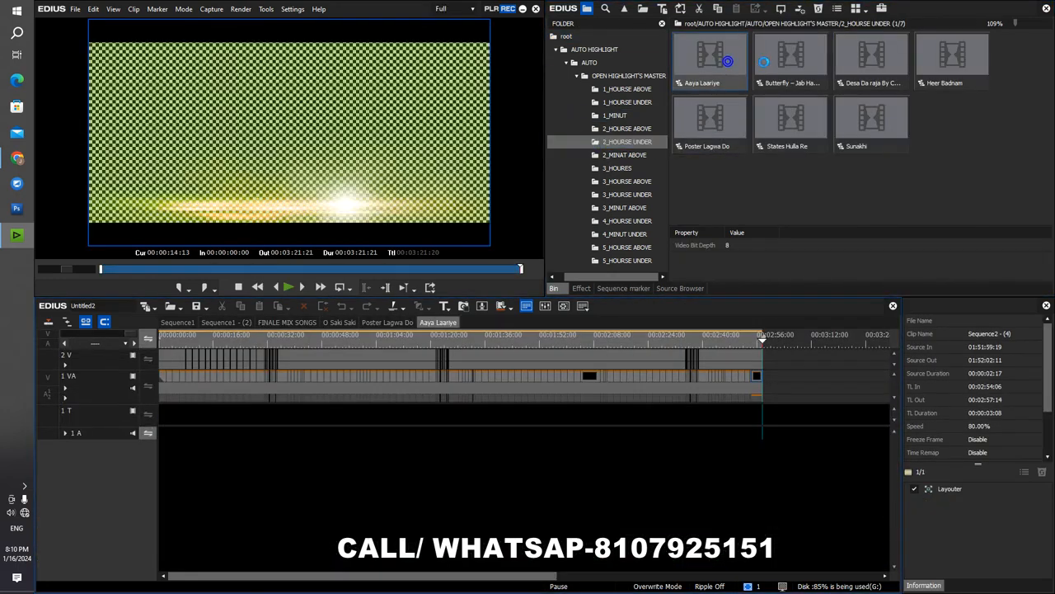
- Open the Dhvani Bhanushali, Kangan, Main Tera Boyfriend and Ban Ja Meri Rani sequences from 3_HOURSE ABOVE, plus The Love Theme from 4_MINUT UNDER
{"action": "left_click", "coordinate": [651, 181]}
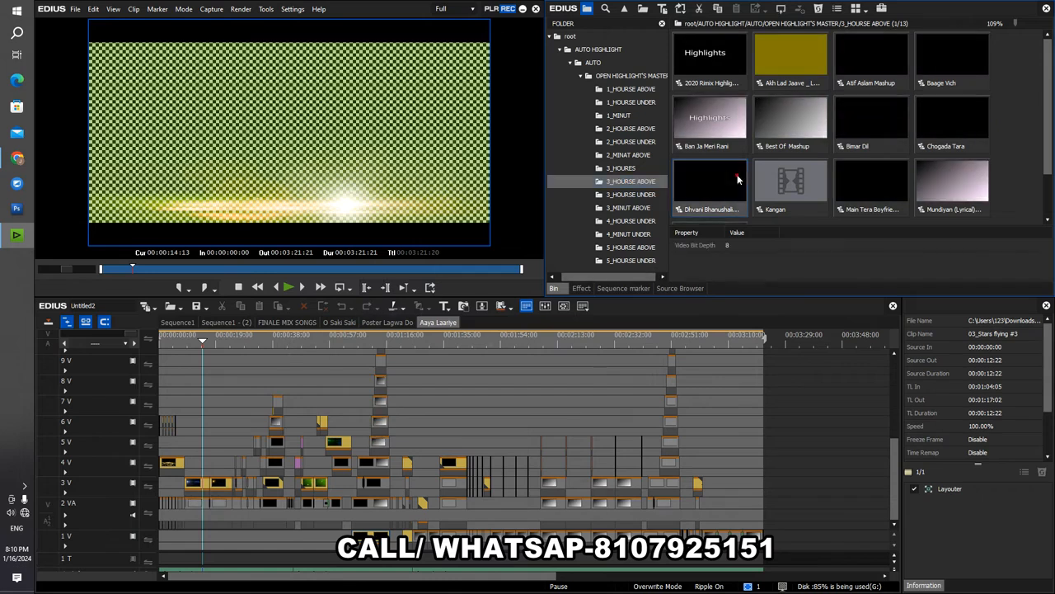
{"action": "double_click", "coordinate": [736, 178]}
{"action": "double_click", "coordinate": [778, 180]}
{"action": "double_click", "coordinate": [845, 180]}
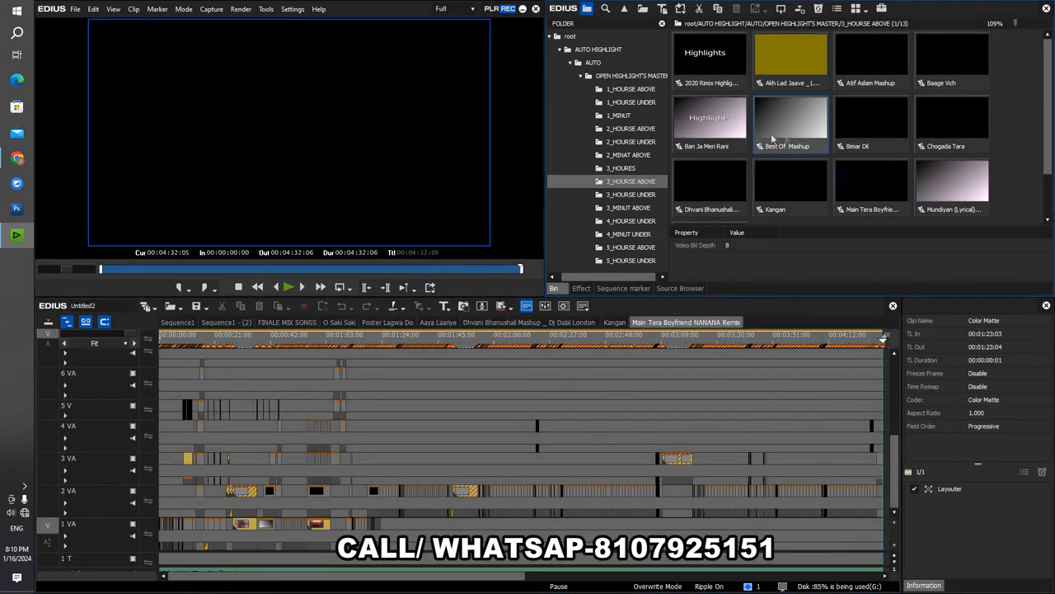
{"action": "double_click", "coordinate": [730, 132]}
{"action": "left_click", "coordinate": [635, 234]}
{"action": "double_click", "coordinate": [733, 87]}
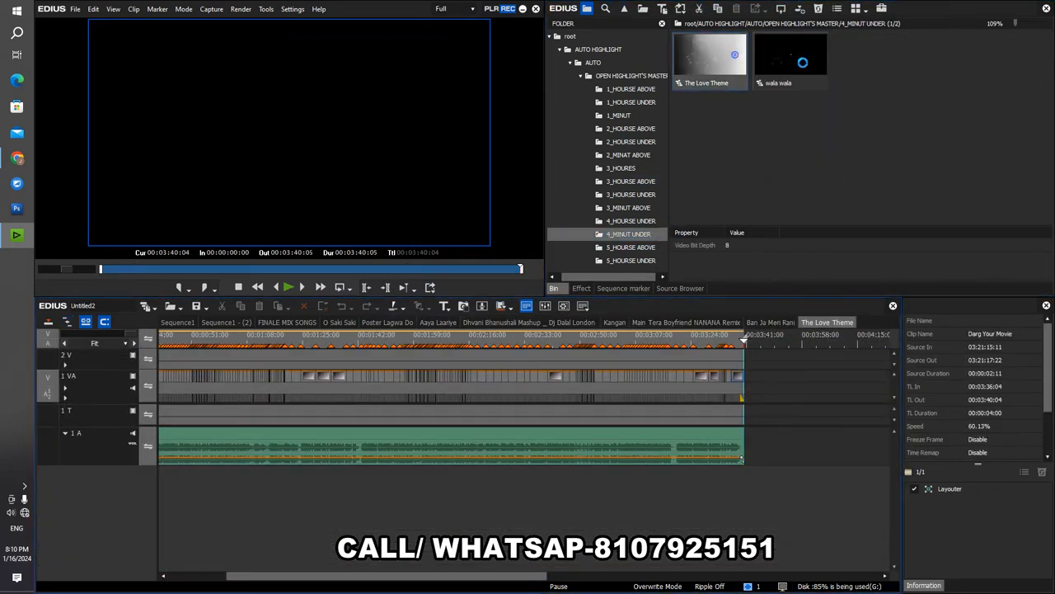
- Browse the 5_HOURSE ABOVE, 3_MINUT ABOVE and 3_HOURSE ABOVE folders and reopen Poster Lagwa Do from 2_HOURSE UNDER
{"action": "left_click", "coordinate": [625, 247]}
{"action": "left_click", "coordinate": [627, 207]}
{"action": "left_click", "coordinate": [627, 182]}
{"action": "left_click", "coordinate": [625, 142]}
{"action": "double_click", "coordinate": [709, 120]}
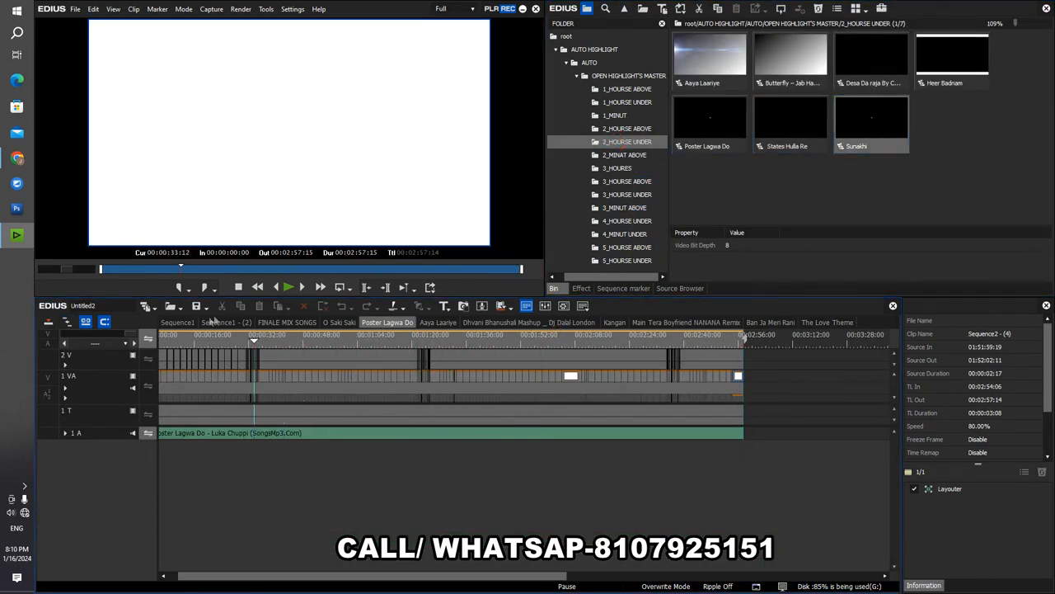
- Return to Sequence1 and close all the other open sequences
{"action": "left_click", "coordinate": [182, 322]}
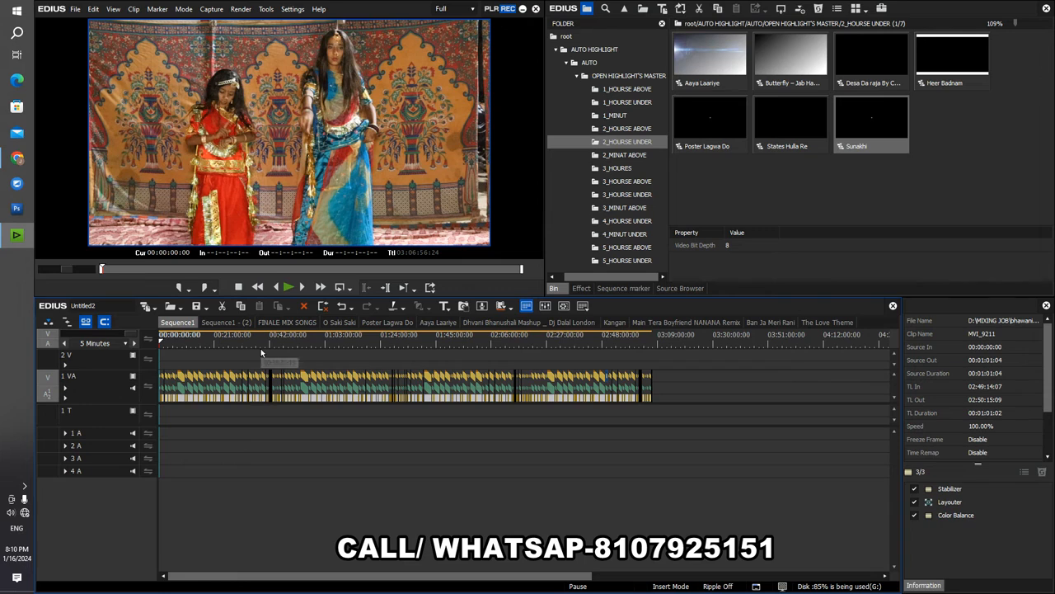
{"action": "scroll", "coordinate": [270, 368], "scroll_direction": "down", "scroll_amount": 4}
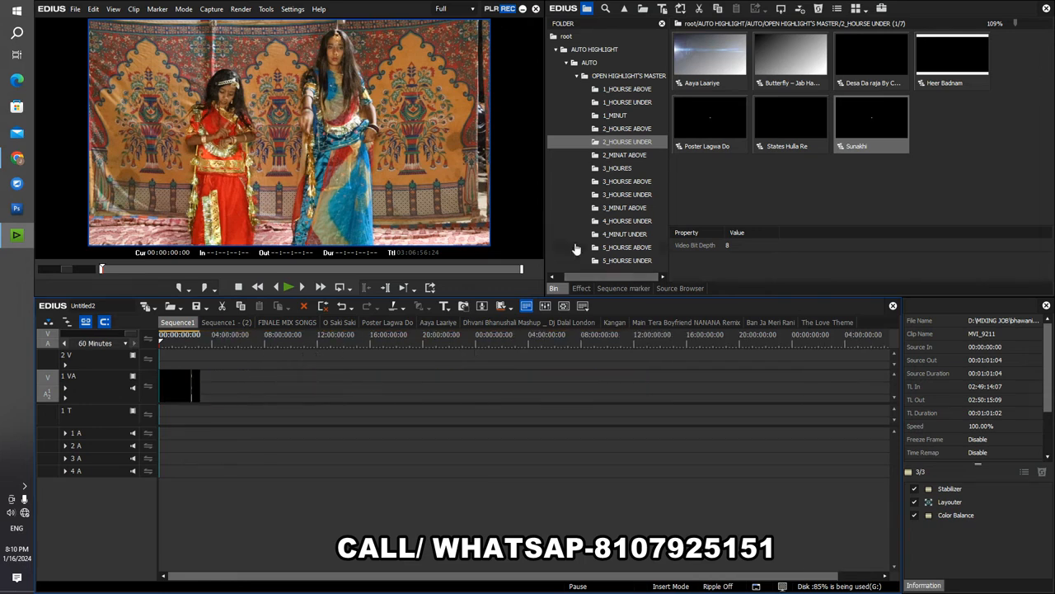
{"action": "scroll", "coordinate": [176, 341], "scroll_direction": "up", "scroll_amount": 2}
{"action": "left_click", "coordinate": [175, 341]}
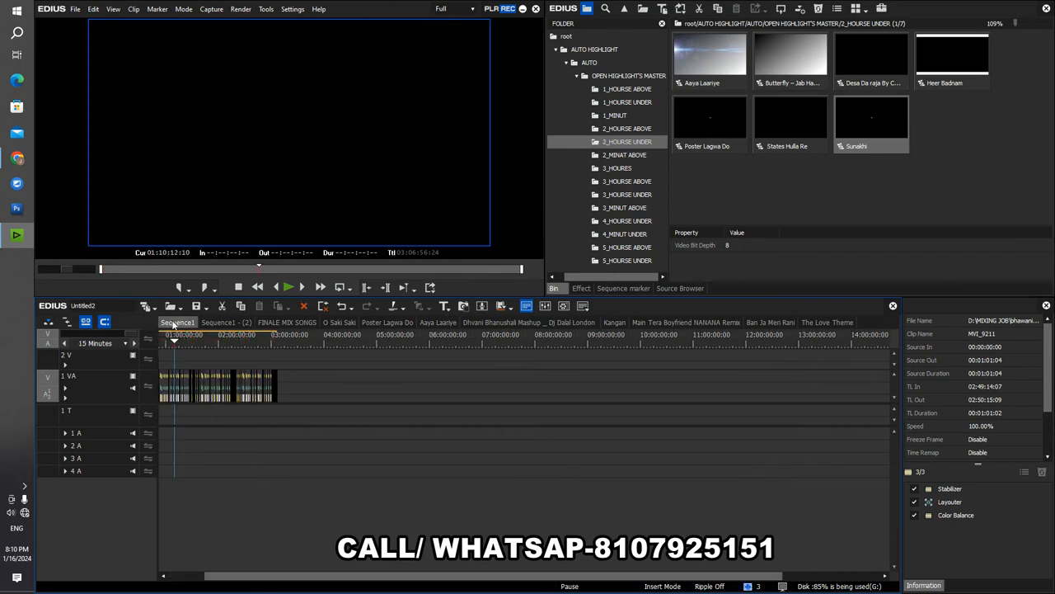
{"action": "right_click", "coordinate": [173, 323]}
{"action": "left_click", "coordinate": [202, 414]}
- Delete everything in the bin's root folder, including the imported highlight folders
{"action": "left_click", "coordinate": [571, 39]}
{"action": "right_click", "coordinate": [572, 41]}
{"action": "left_click", "coordinate": [613, 166]}
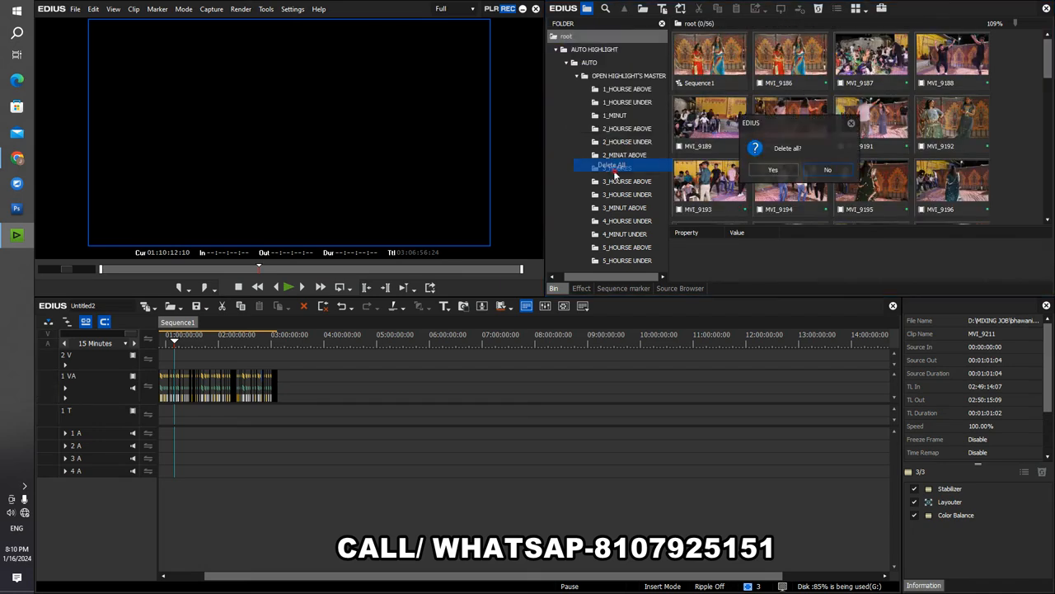
{"action": "left_click", "coordinate": [763, 169]}
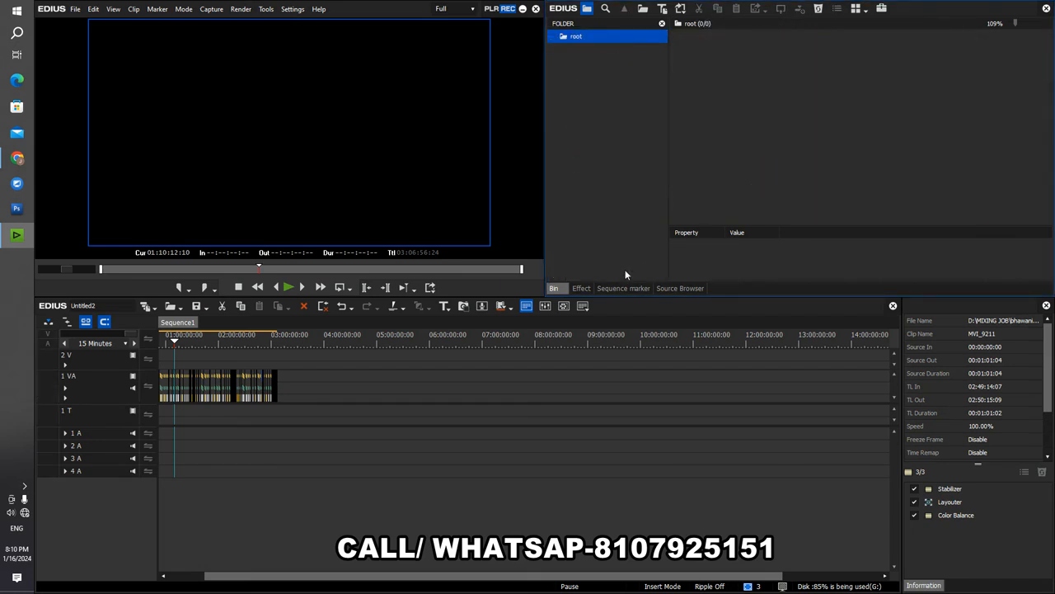
- Scrub through Sequence1 to preview the footage at about 01:45:00
{"action": "left_click", "coordinate": [527, 19]}
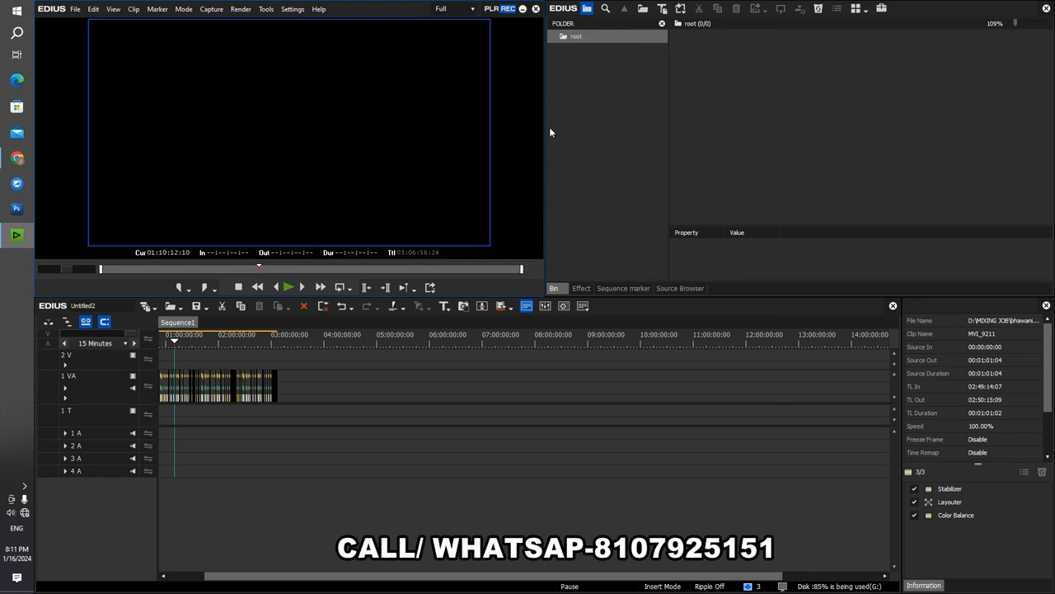
{"action": "left_click", "coordinate": [236, 338]}
{"action": "left_click_drag", "start_coordinate": [236, 338], "coordinate": [205, 342]}
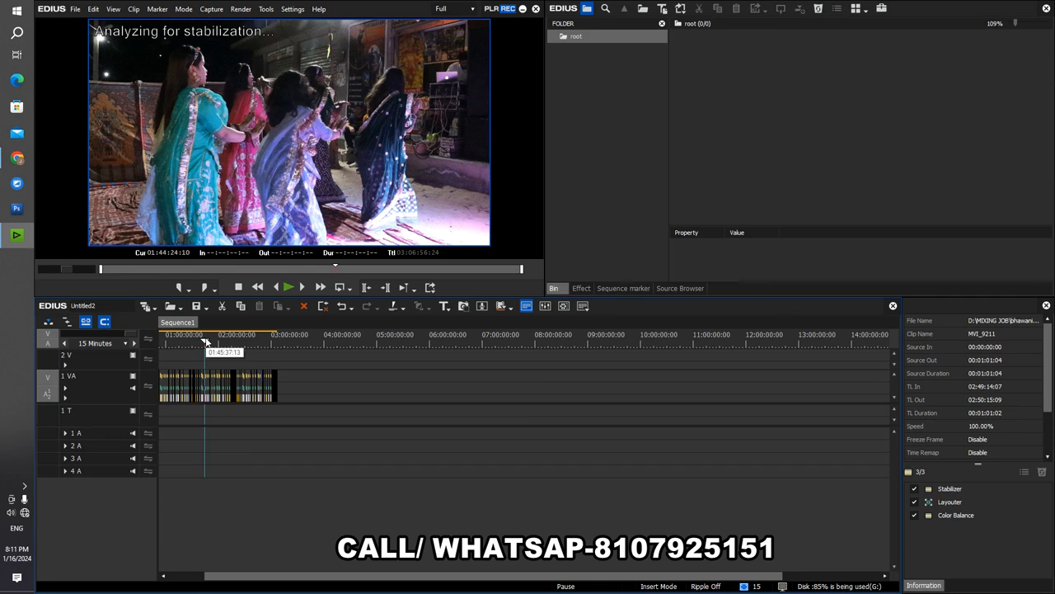